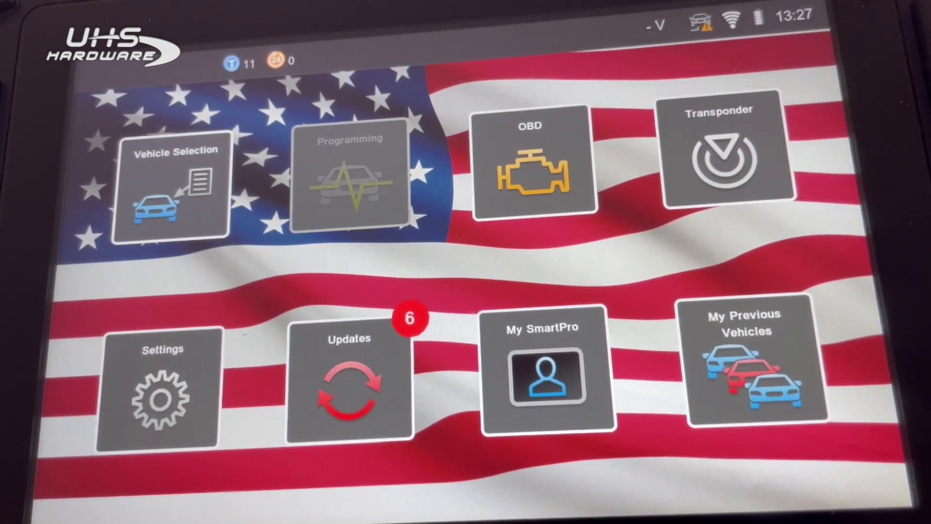
- Leave the module software update list for the home menu showing six pending updates
{"action": "left_click", "coordinate": [349, 363]}
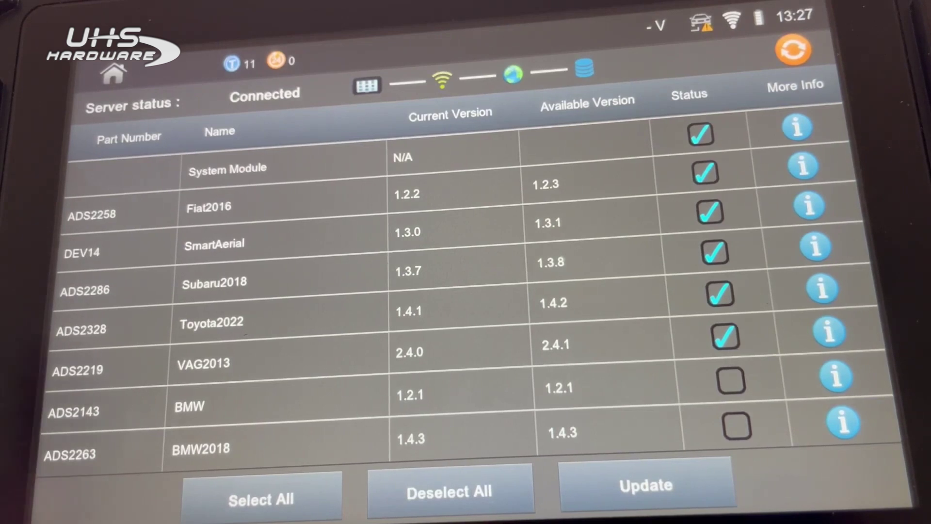
- Go from the home menu to Settings > Wi-Fi, showing the connected network
{"action": "left_click", "coordinate": [112, 74]}
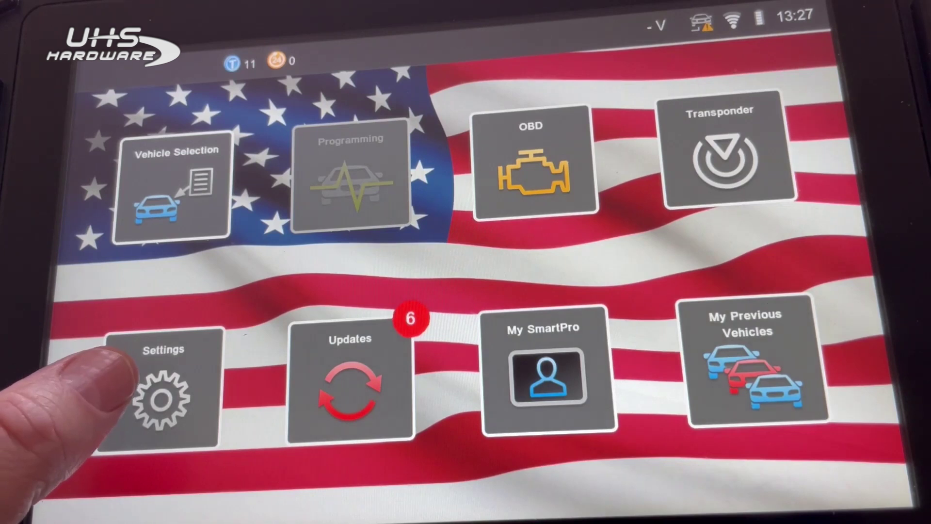
{"action": "left_click", "coordinate": [146, 378]}
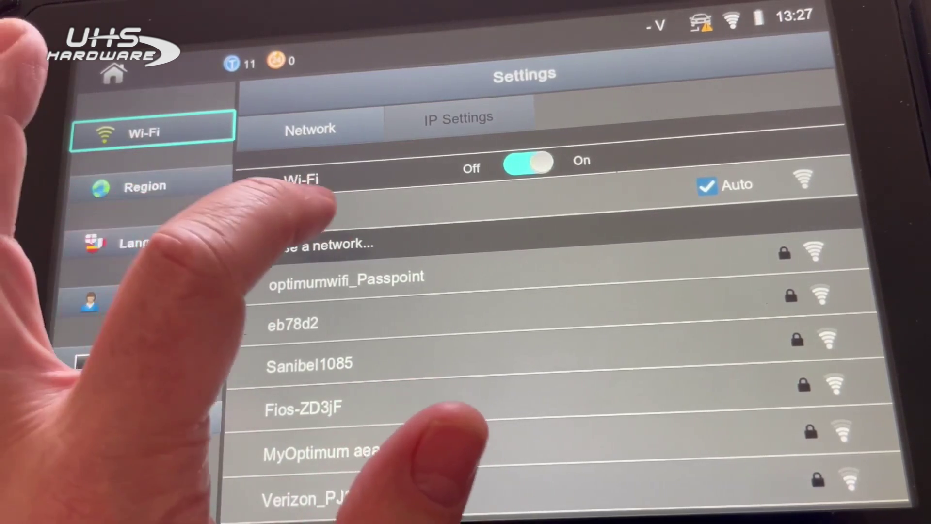
- Bring up the Forget, Disconnect and Cancel options for connected network 7C8AA0
{"action": "left_click", "coordinate": [291, 213]}
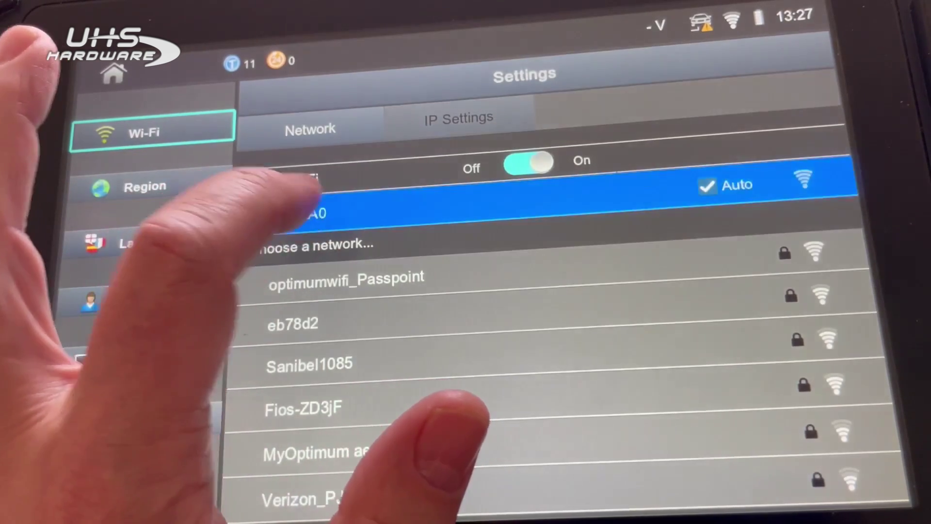